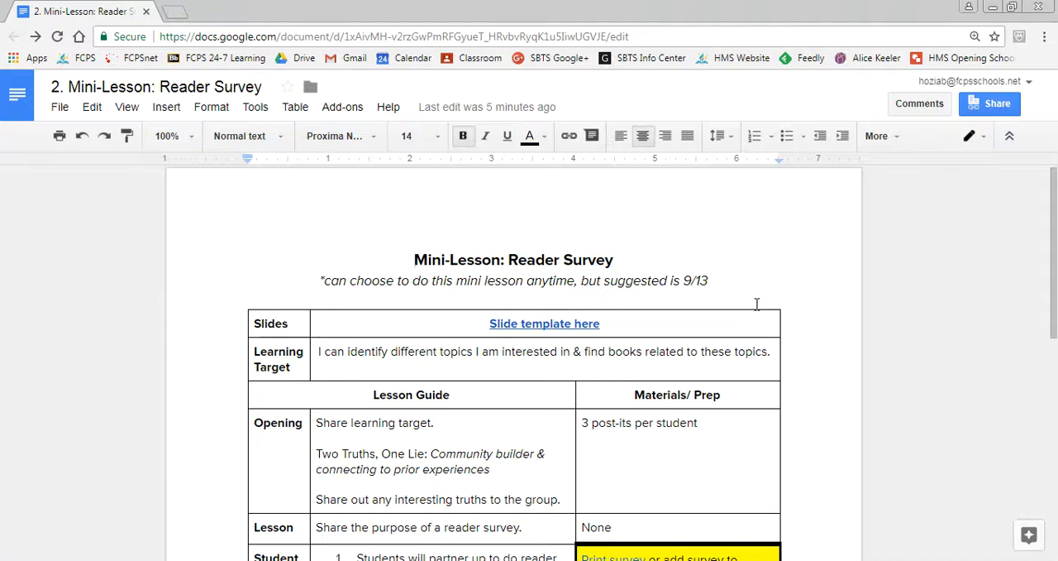
# Examine the Print survey and Google Form Survey links in the Student Activity row's Materials/Prep cell
pyautogui.moveTo(1056, 261); pyautogui.dragTo(1051, 331)
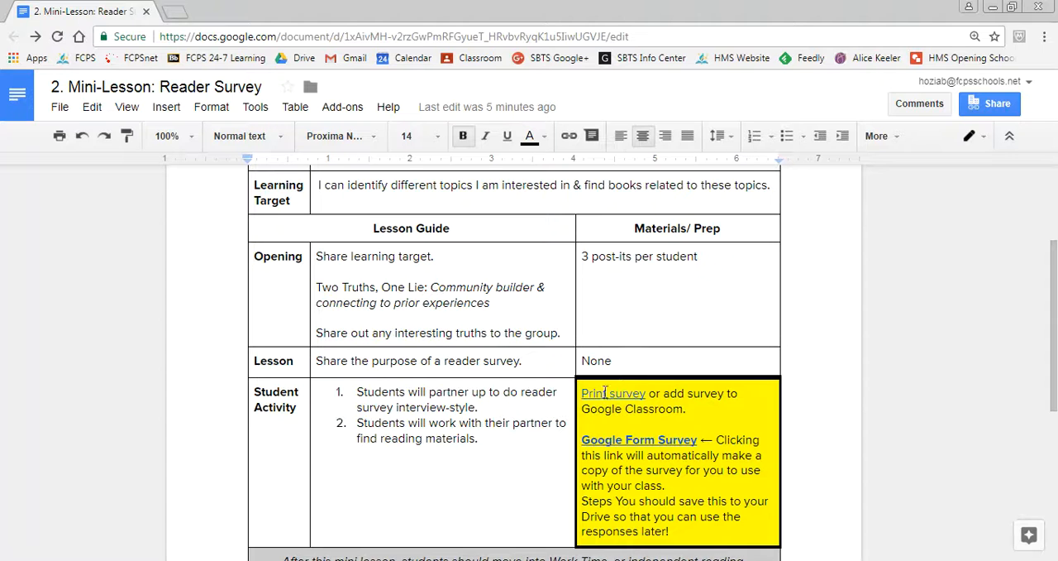
pyautogui.moveTo(582, 394); pyautogui.dragTo(647, 398)
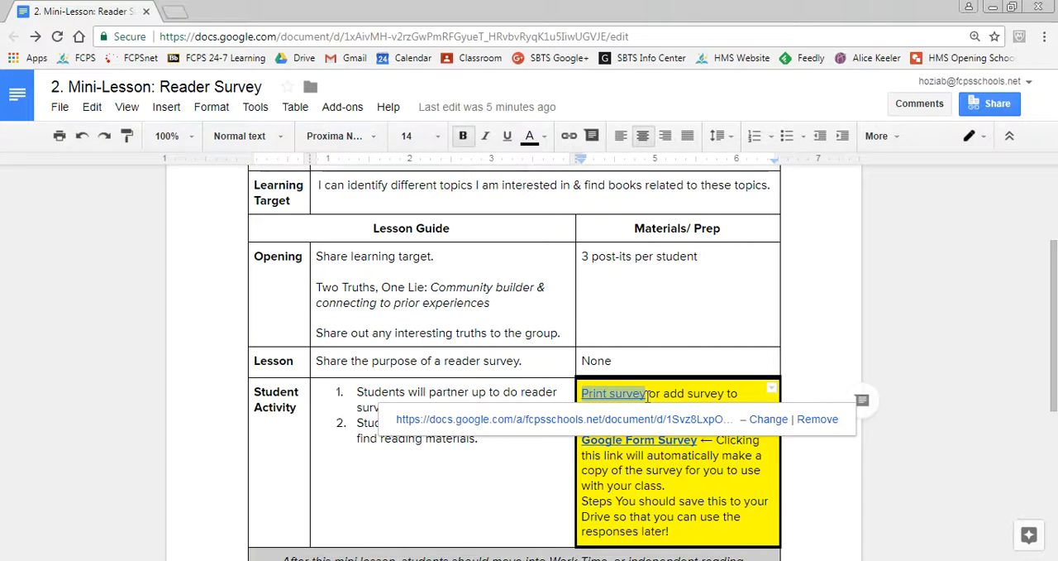
pyautogui.click(665, 473)
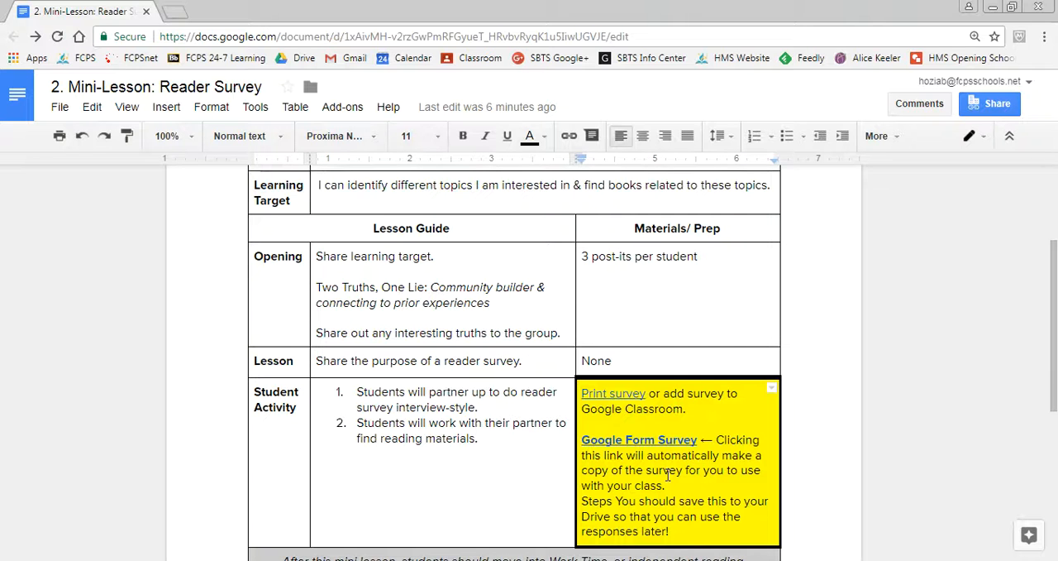
pyautogui.moveTo(582, 440); pyautogui.dragTo(699, 444)
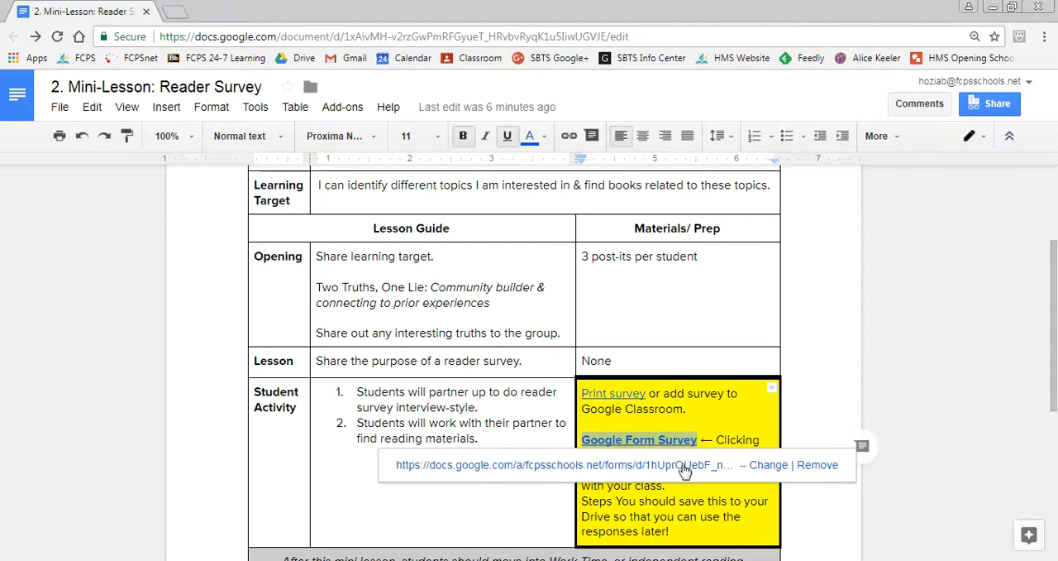
pyautogui.click(671, 491)
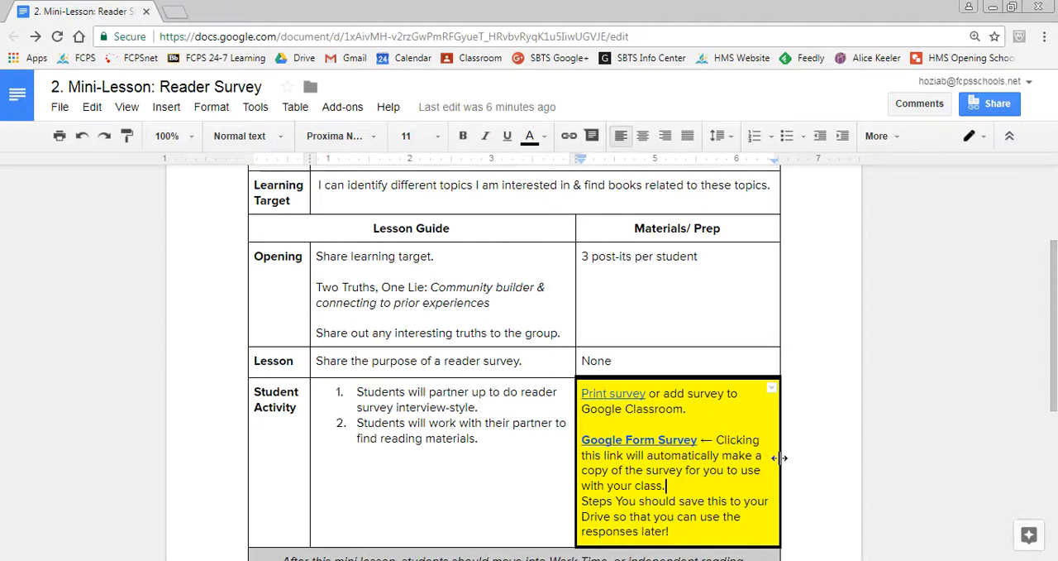
pyautogui.click(698, 440)
pyautogui.click(680, 500)
pyautogui.click(624, 442)
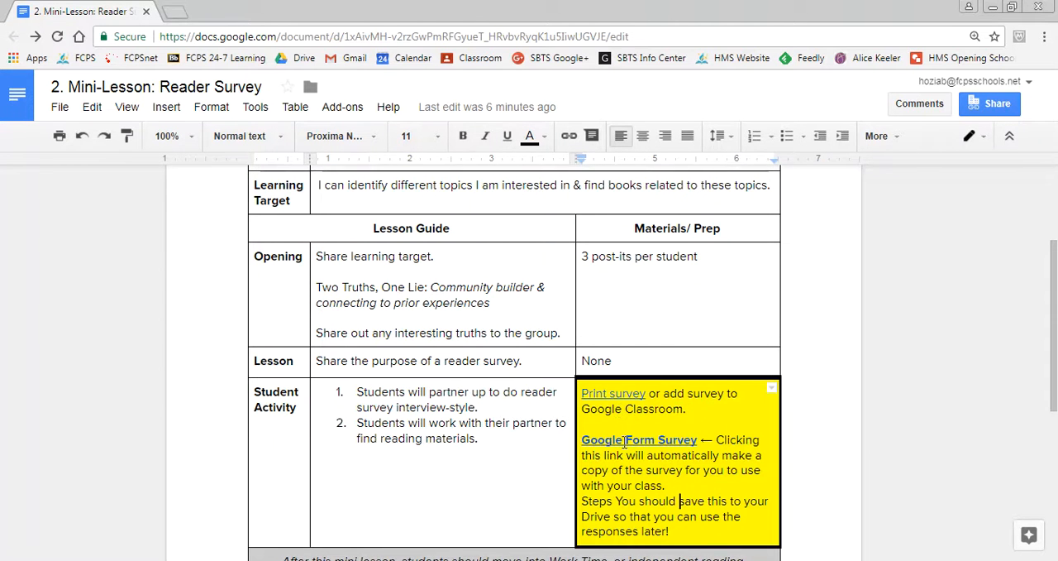
pyautogui.click(625, 500)
# Follow the Google Form Survey link and make a personal copy of the Reader Survey form
pyautogui.click(651, 442)
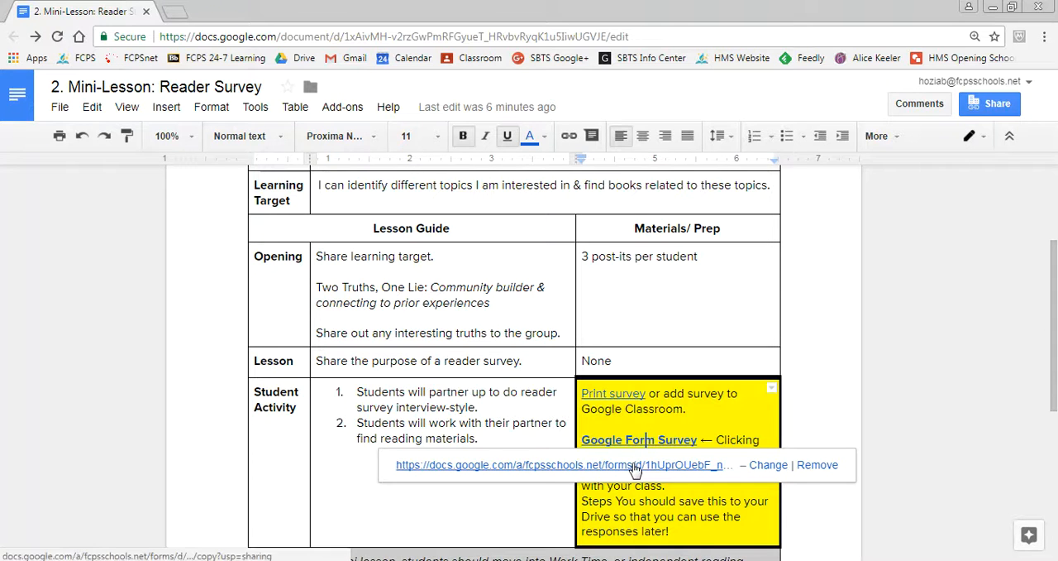
pyautogui.click(635, 466)
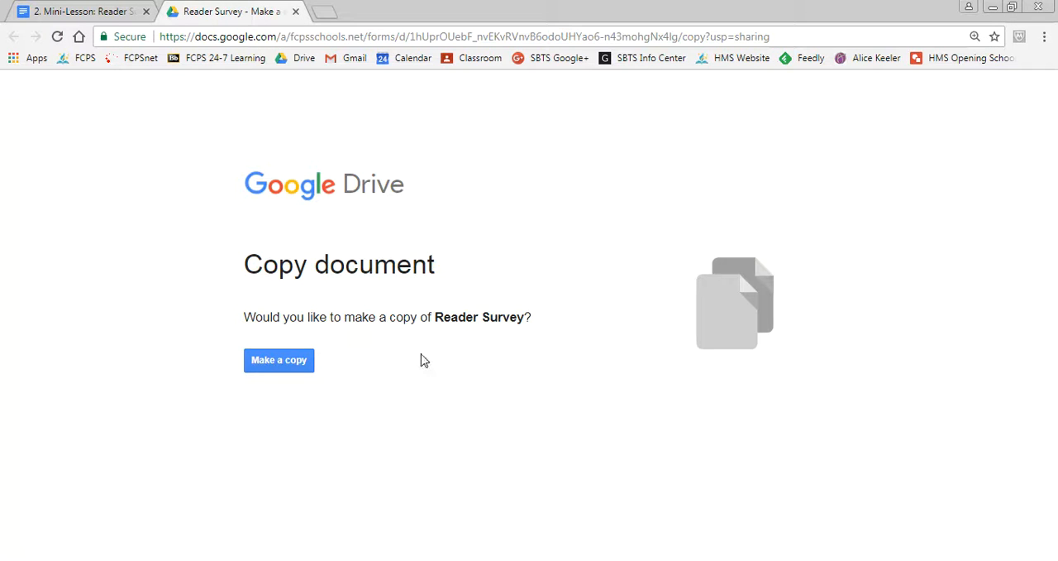
pyautogui.click(279, 369)
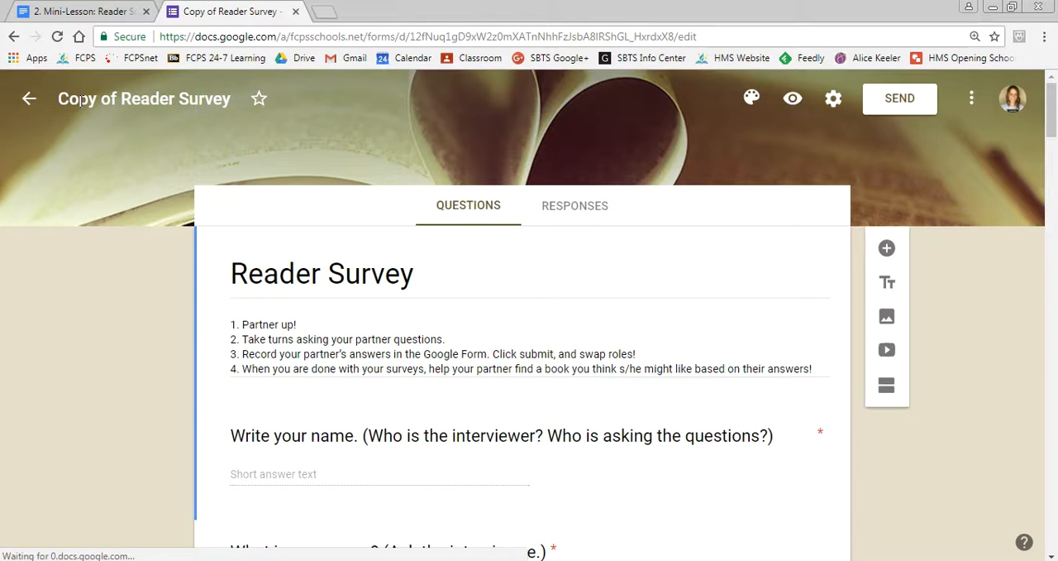
# Rename the form copy, replacing "Copy of" with the teacher's surname and "HawkTime" before "Reader Survey"
pyautogui.click(123, 99)
pyautogui.press('BackSpace')
pyautogui.press('BackSpace')
pyautogui.press('BackSpace')
pyautogui.press('BackSpace')
pyautogui.press('BackSpace')
pyautogui.press('BackSpace')
pyautogui.press('BackSpace')
pyautogui.press('BackSpace')
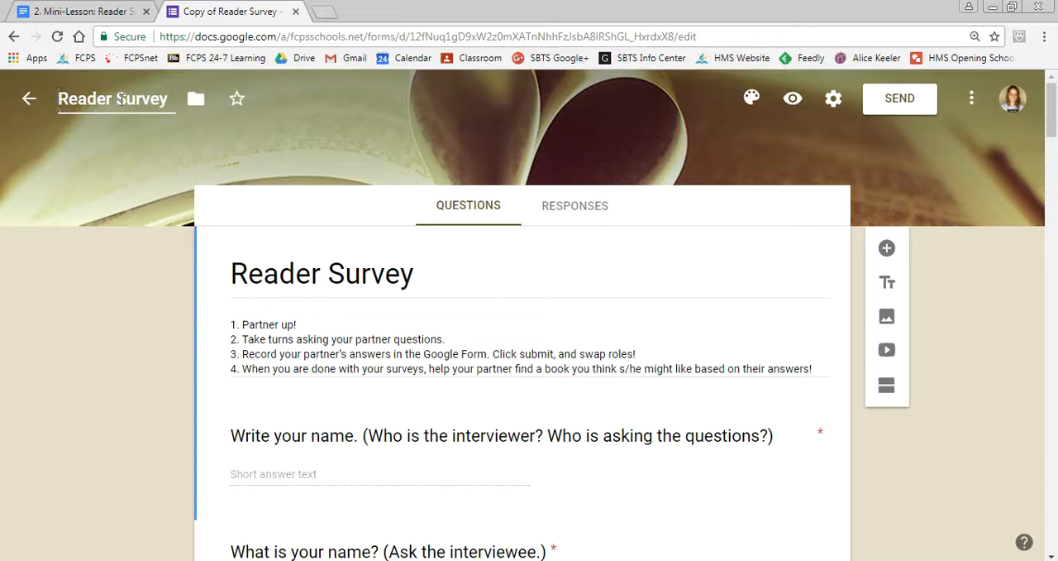
pyautogui.write('Ziab ')
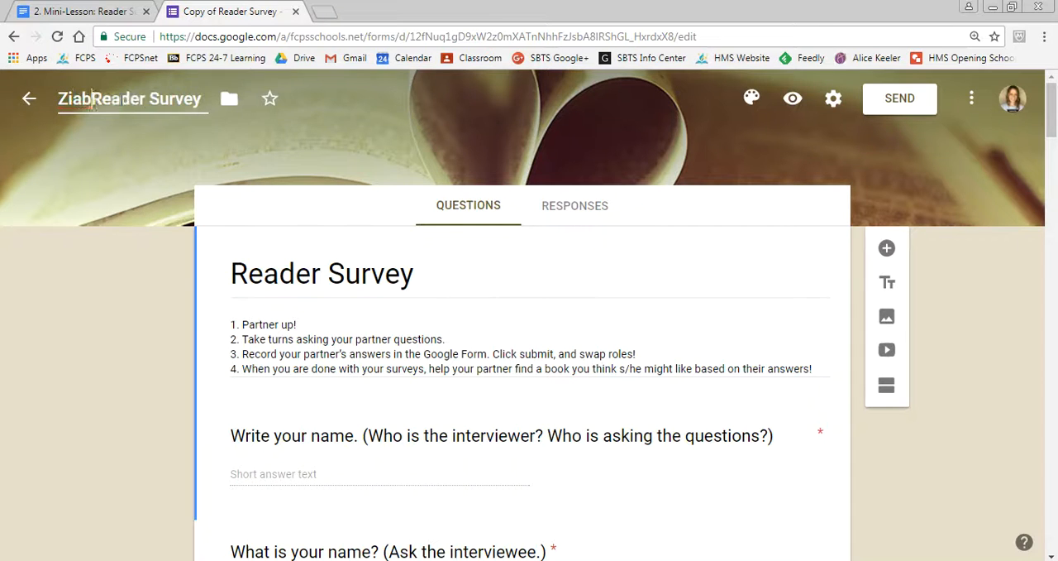
pyautogui.write('HawkTime')
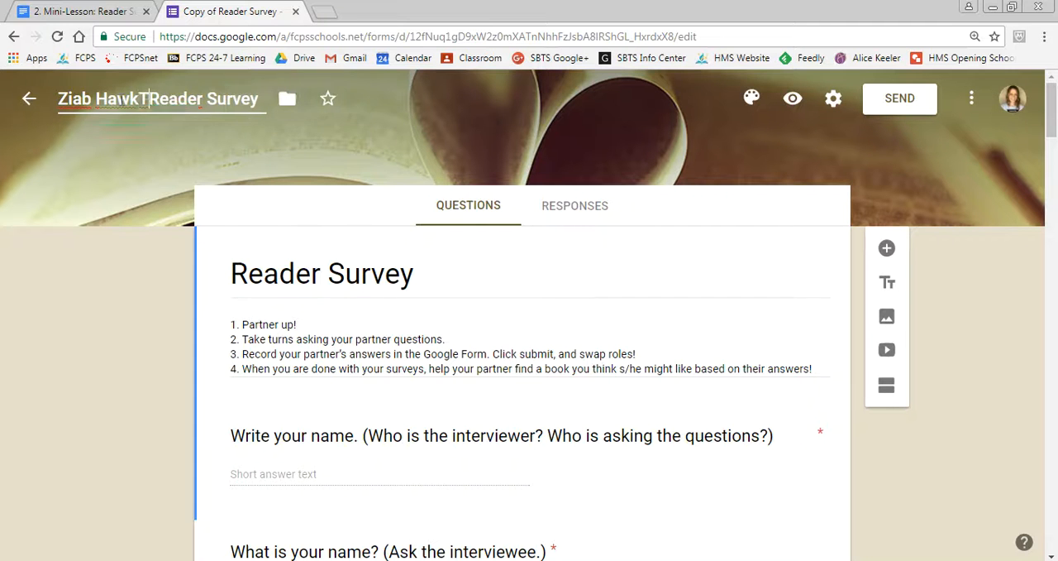
pyautogui.click(125, 166)
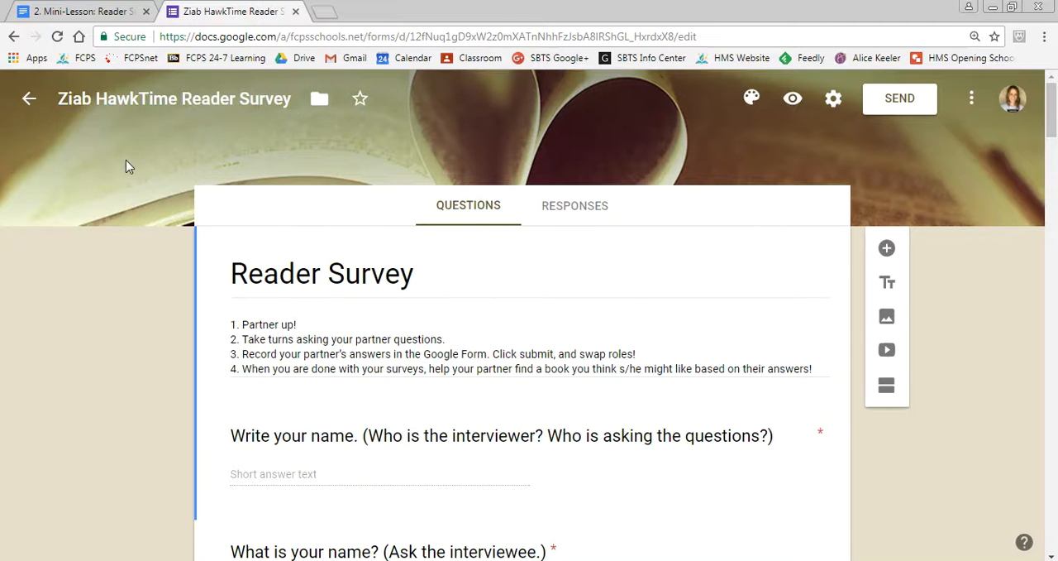
# Browse the Drive locations the form can be moved to, without moving it
pyautogui.click(319, 103)
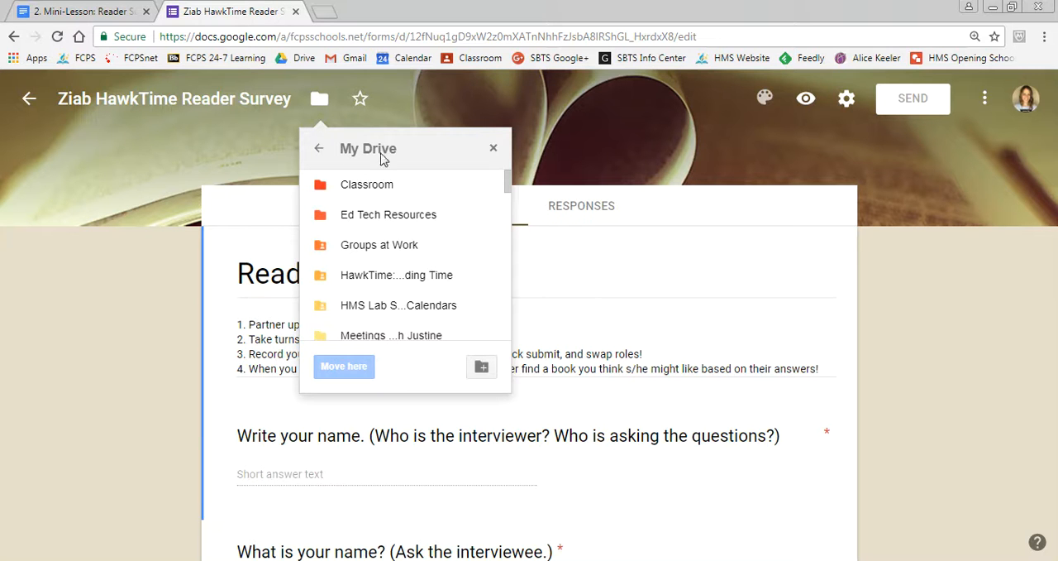
pyautogui.click(320, 153)
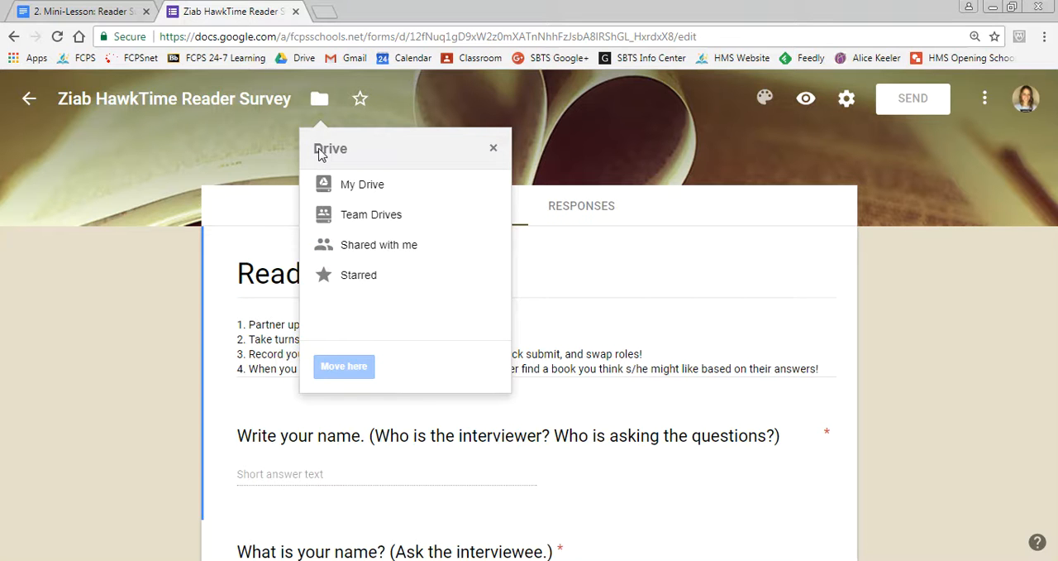
pyautogui.click(272, 153)
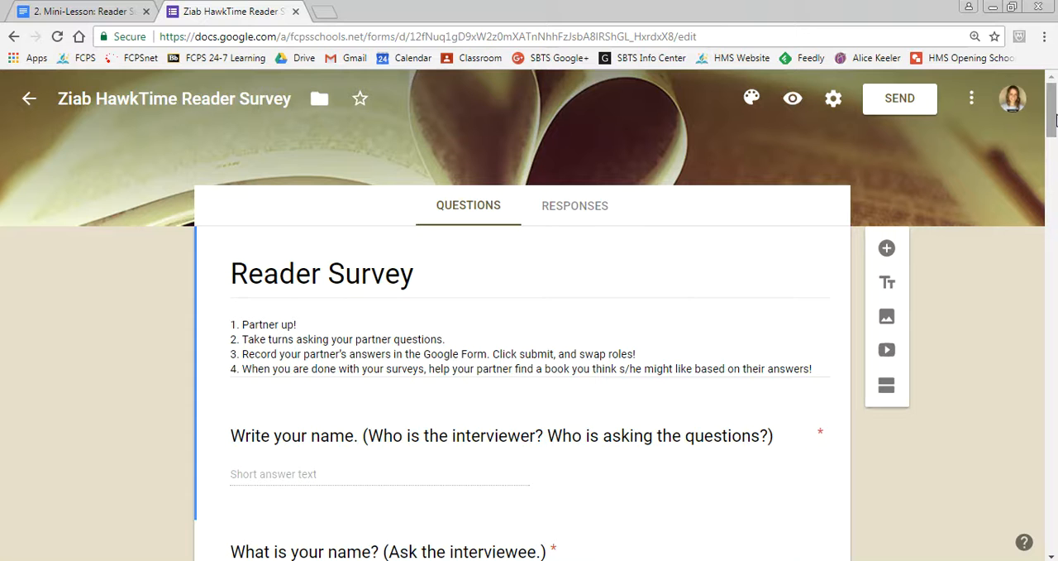
# Copy the form's shortened sharing link and close the Send form dialog
pyautogui.click(901, 107)
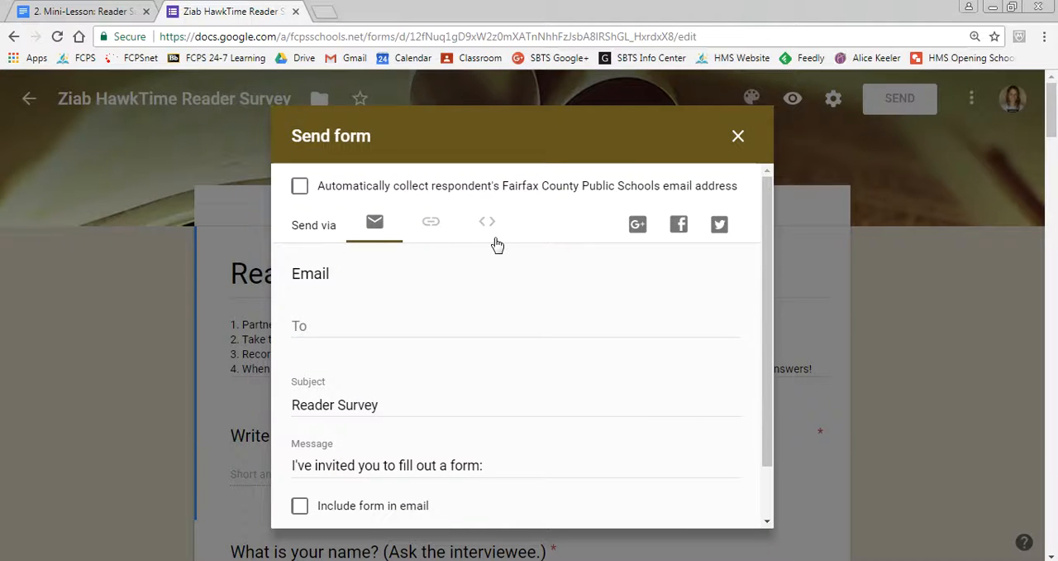
pyautogui.click(431, 227)
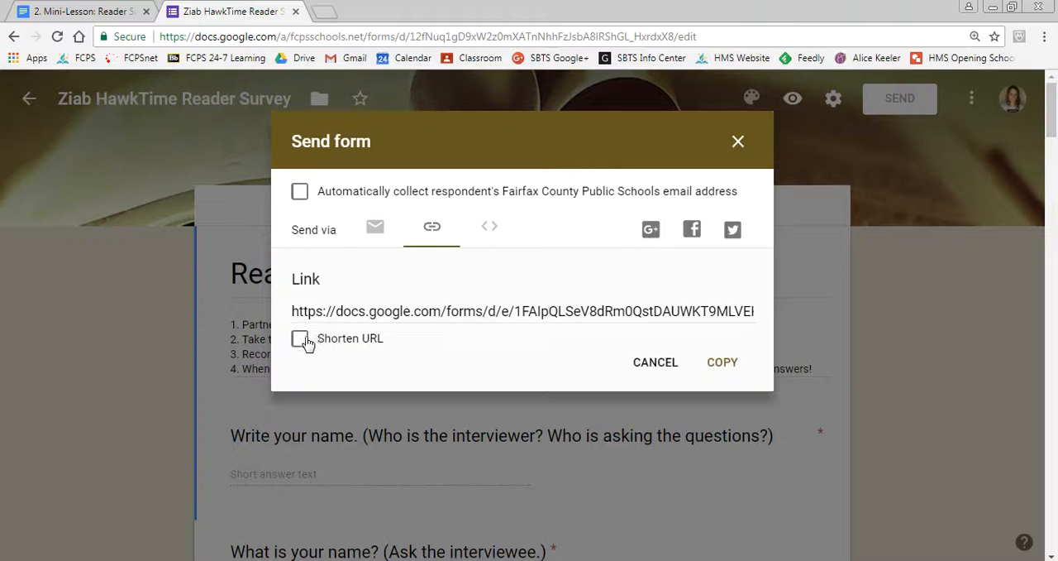
pyautogui.click(382, 312)
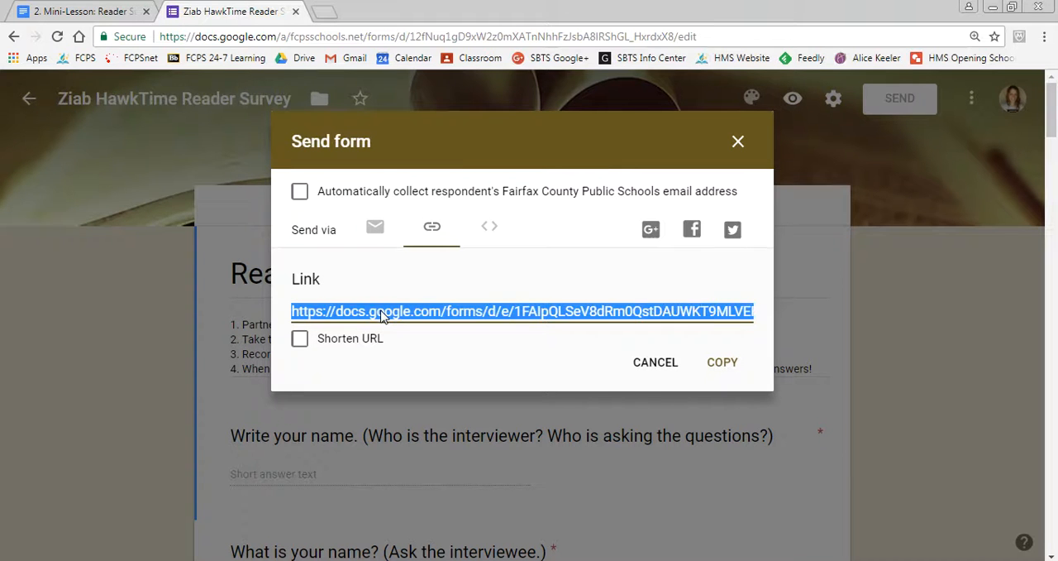
pyautogui.click(300, 342)
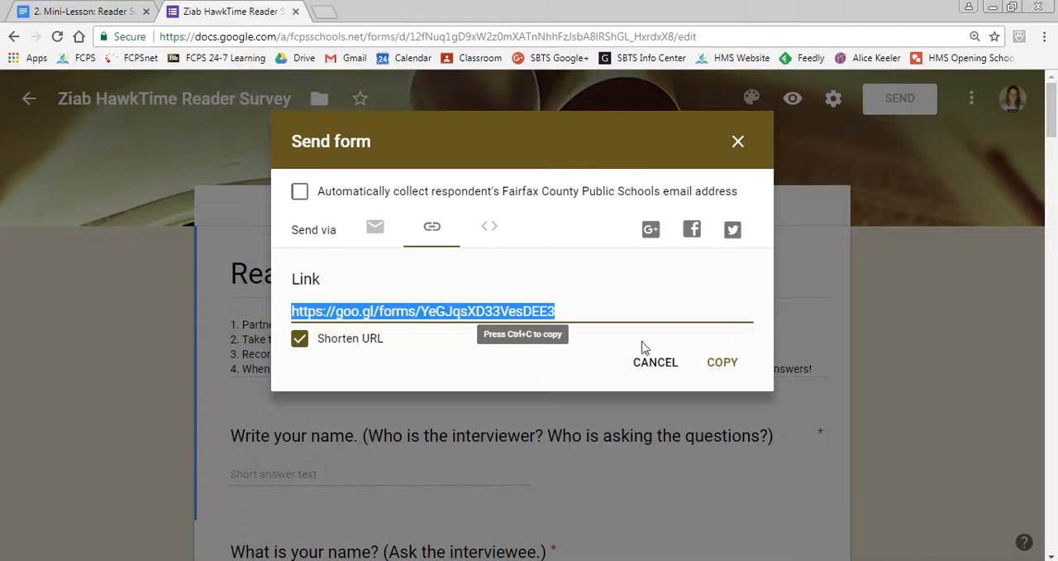
pyautogui.click(723, 364)
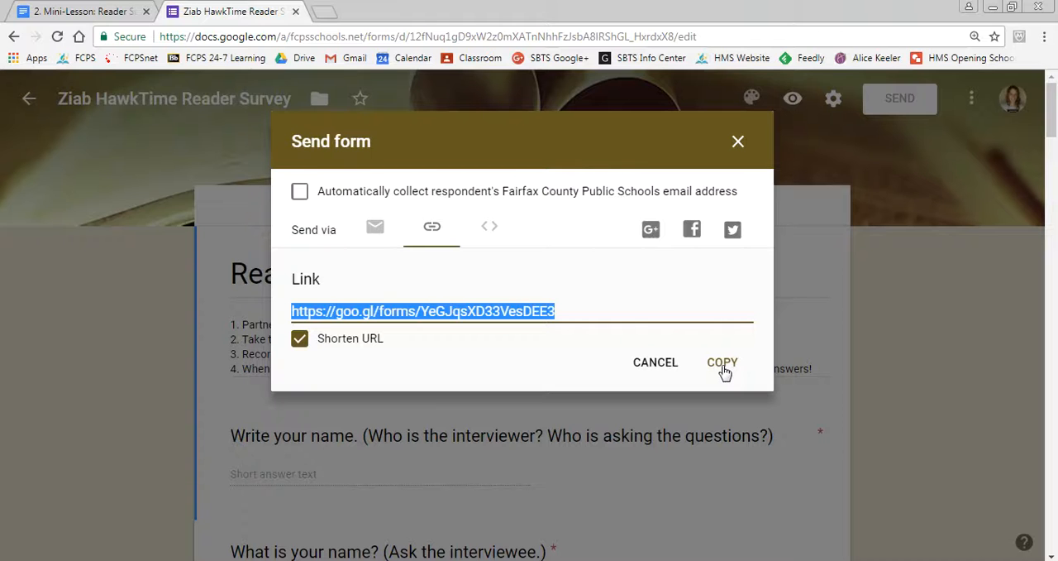
pyautogui.click(724, 371)
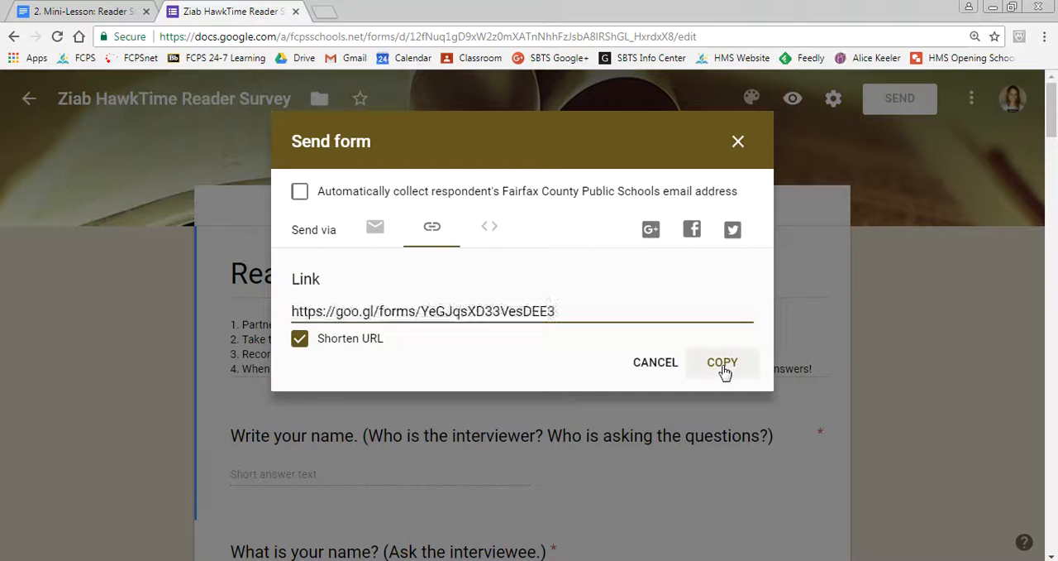
pyautogui.click(739, 142)
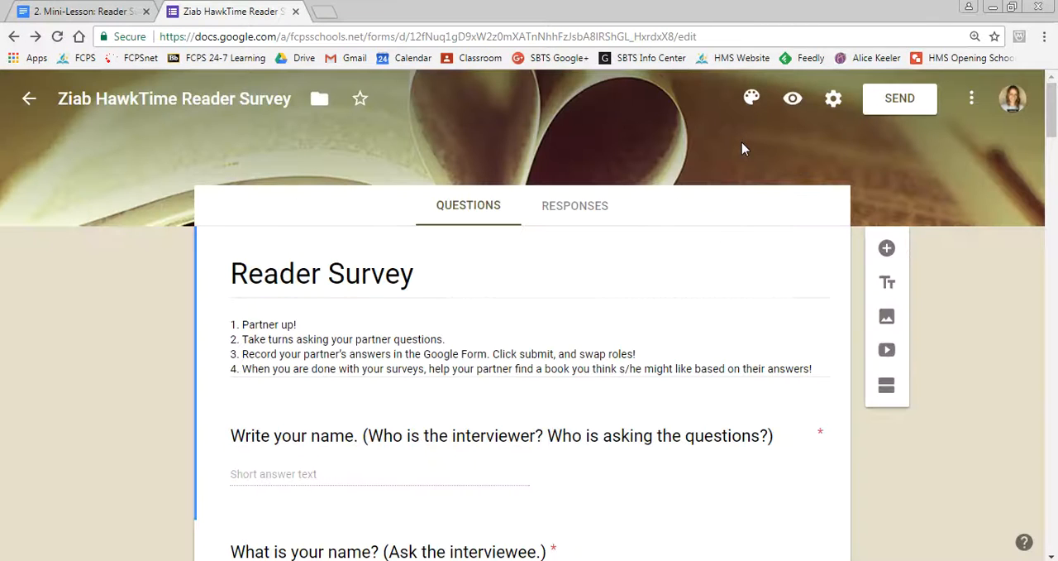
# Switch to Google Classroom in a new browser tab and open the DEMO HawkTime class
pyautogui.click(329, 14)
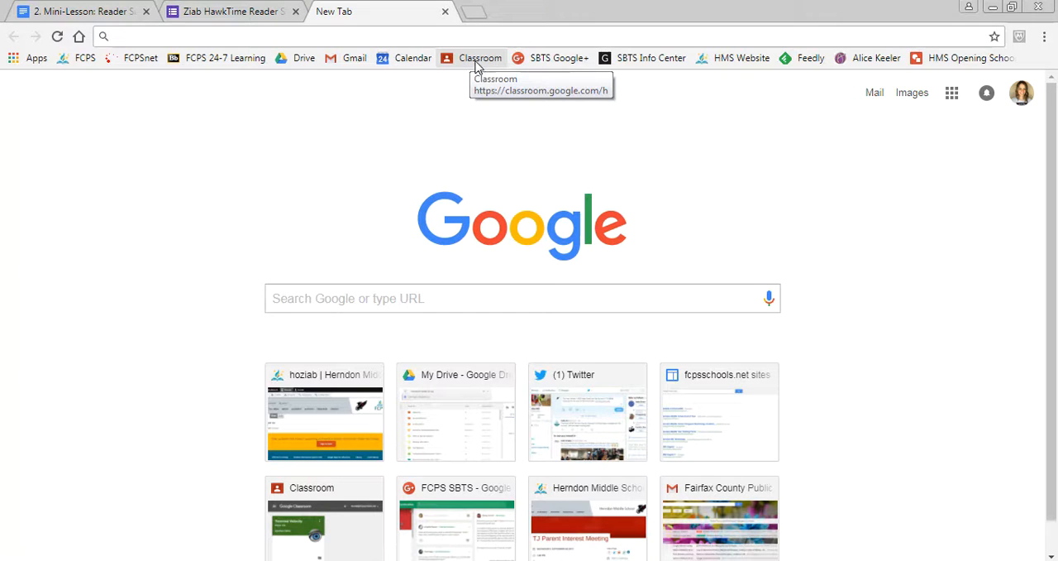
pyautogui.click(478, 66)
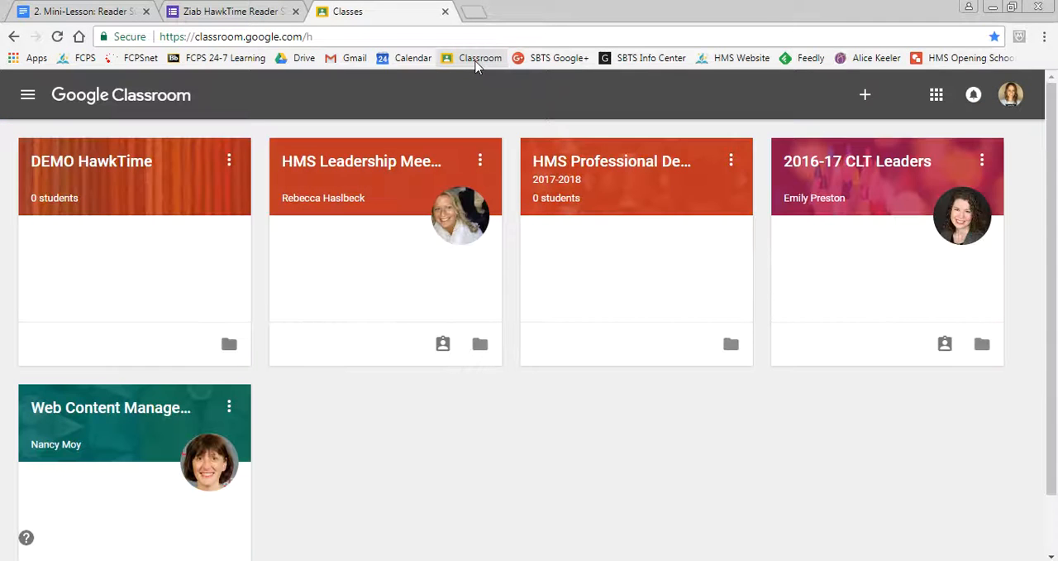
pyautogui.click(116, 167)
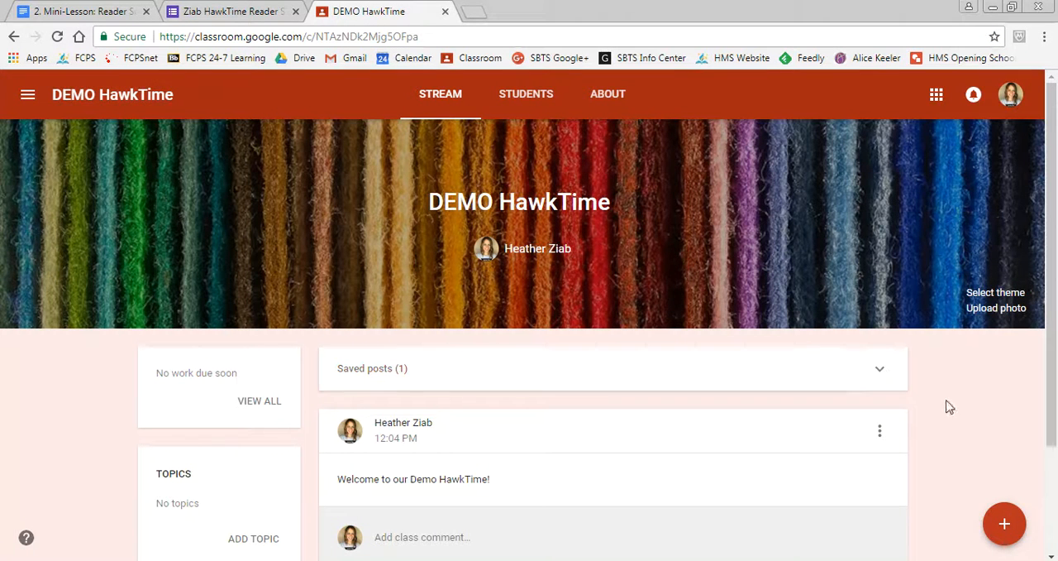
# Create a new assignment for the class with the title "Reader Survey"
pyautogui.moveTo(1003, 523)
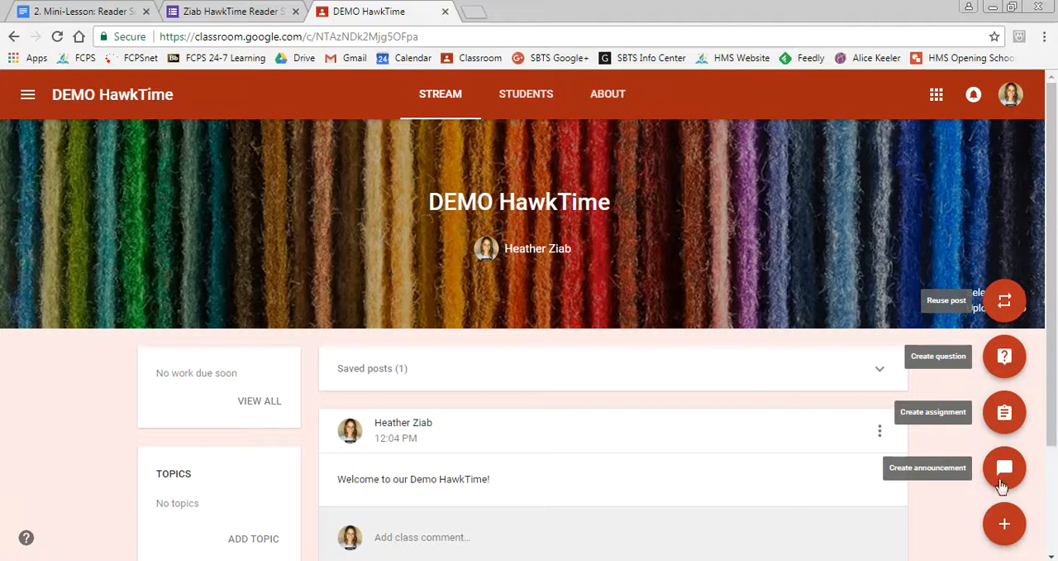
pyautogui.click(1004, 415)
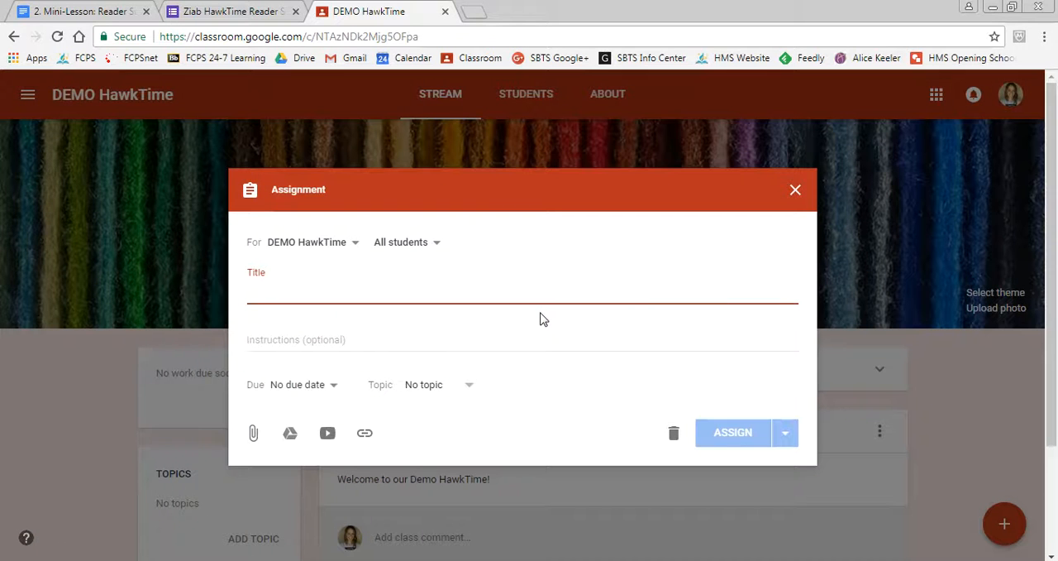
pyautogui.write('Reader Survey')
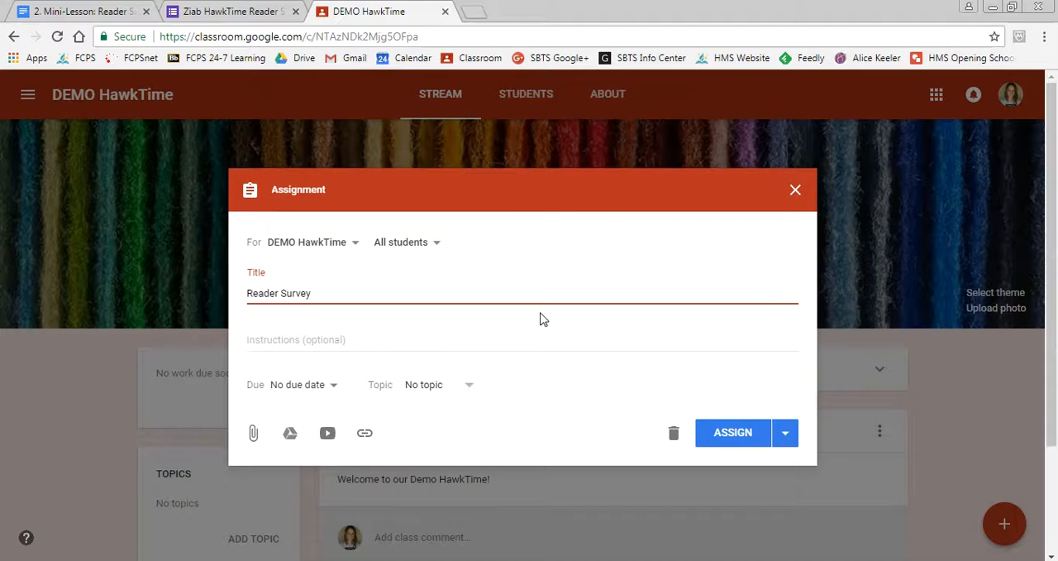
pyautogui.click(438, 341)
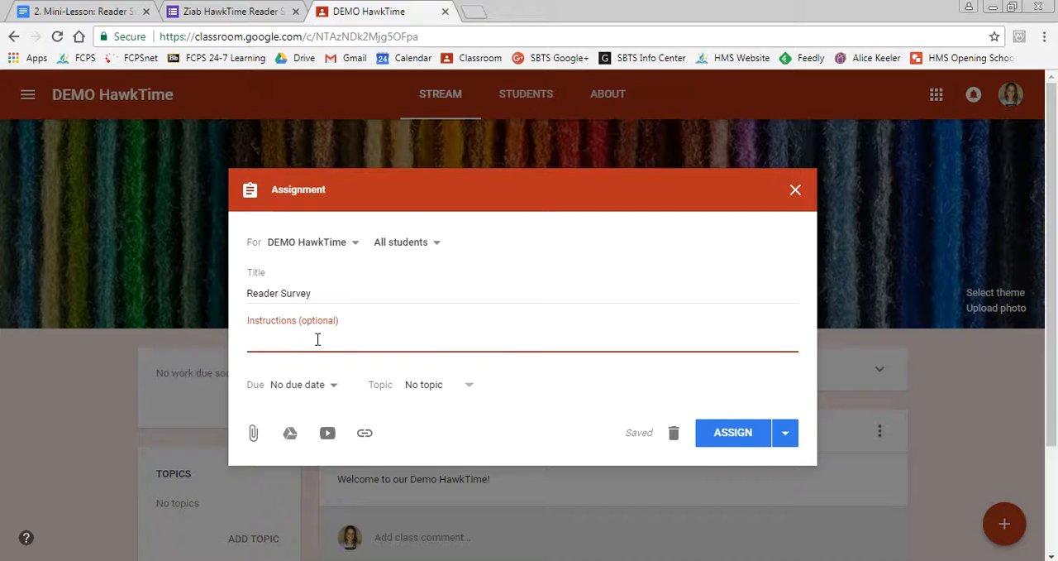
# Attach the copied survey link to the assignment and open its instructions for entry
pyautogui.click(366, 434)
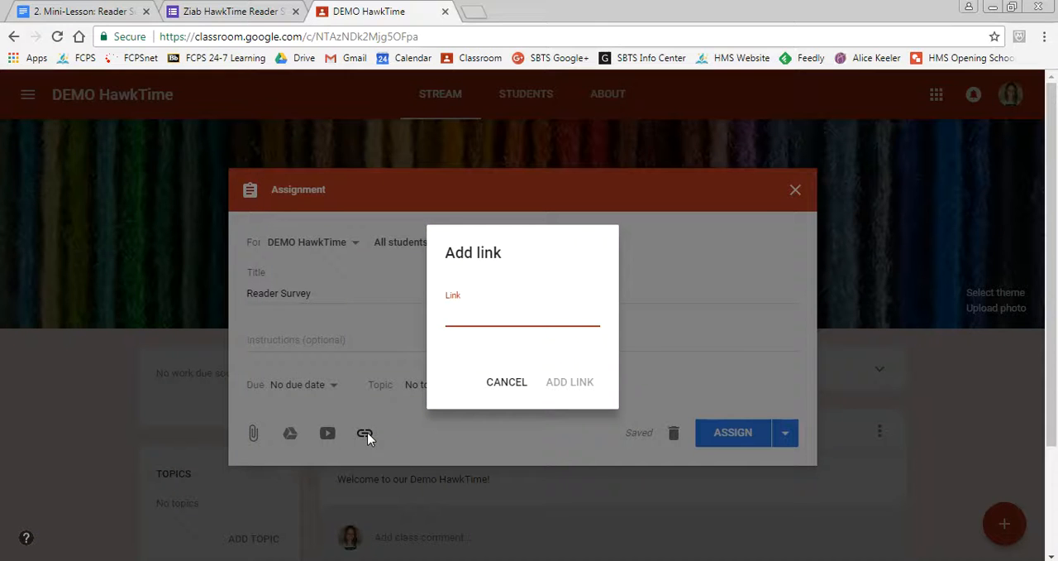
pyautogui.hotkey('ctrl', 'v')
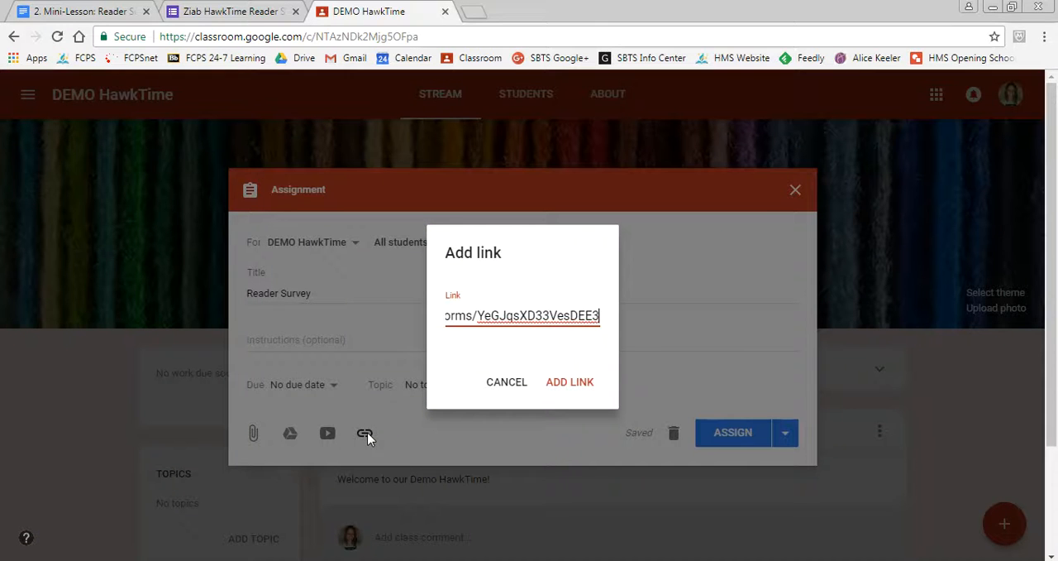
pyautogui.click(573, 385)
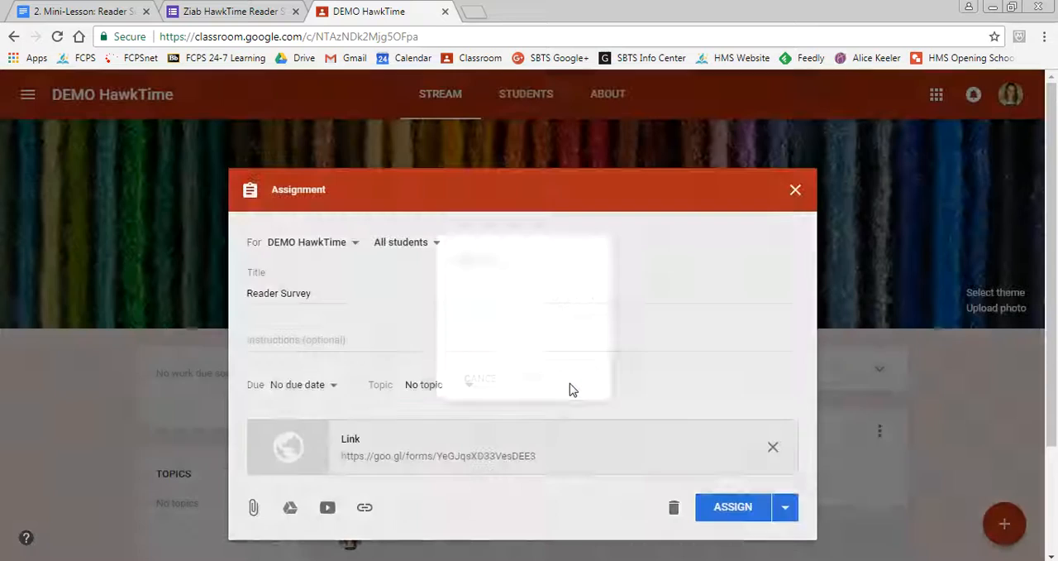
pyautogui.click(499, 344)
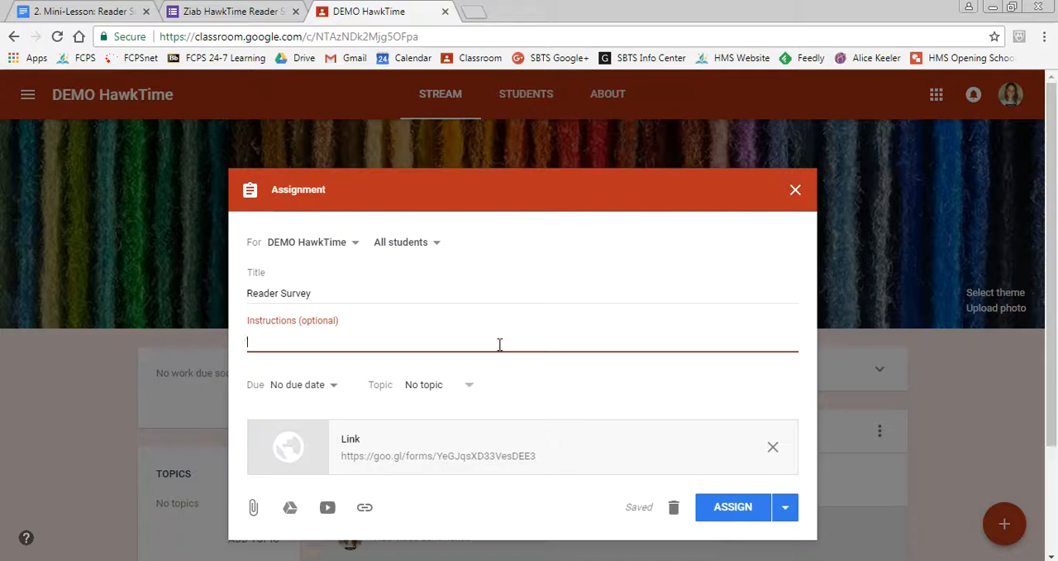
# Copy the four numbered directions from the Reader Survey form's description into the Classroom assignment's instructions
pyautogui.click(242, 13)
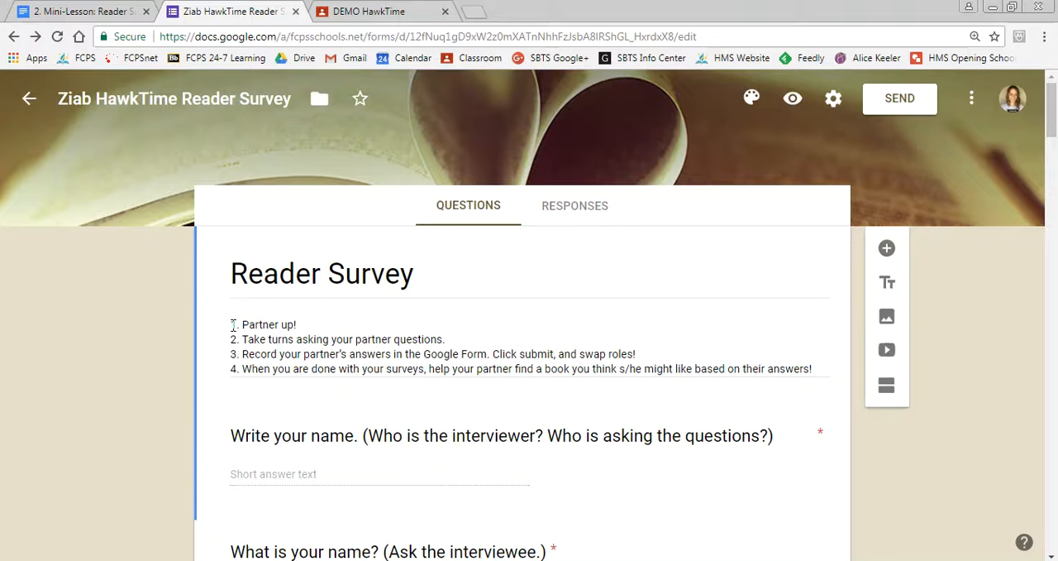
pyautogui.hotkey('ctrl', 'a')
pyautogui.hotkey('ctrl', 'c')
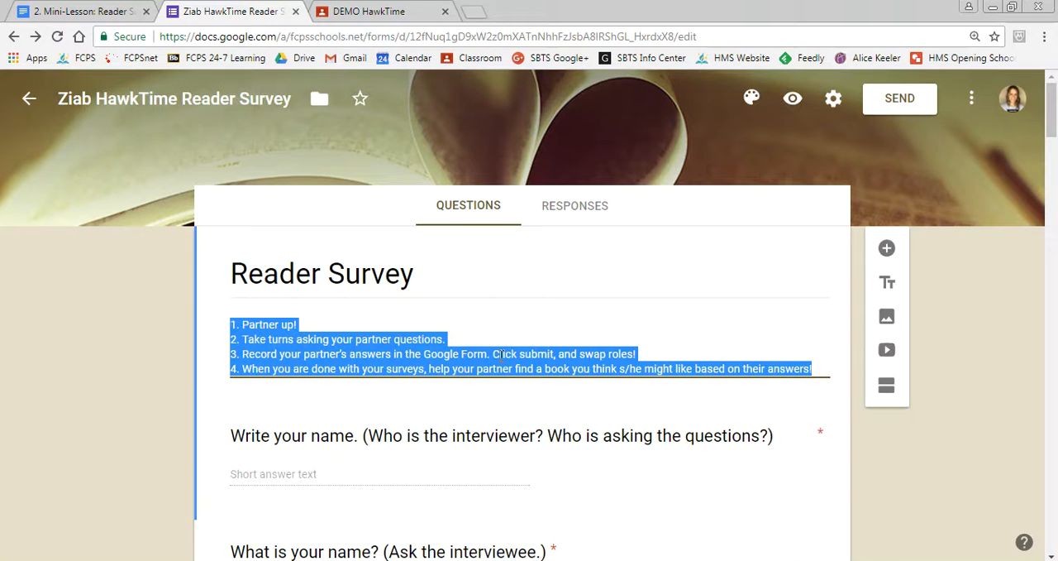
pyautogui.click(385, 12)
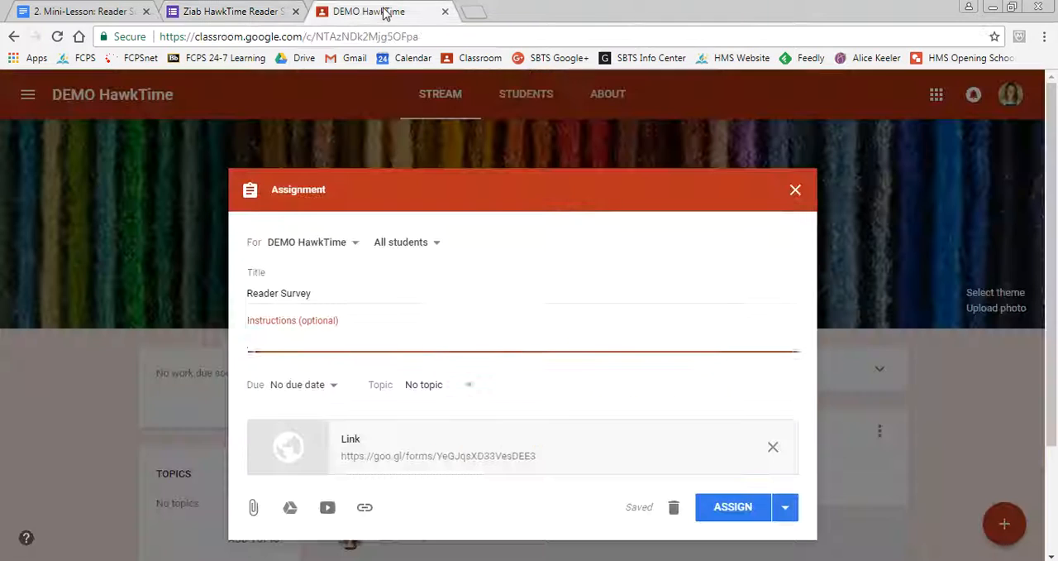
pyautogui.hotkey('ctrl', 'v')
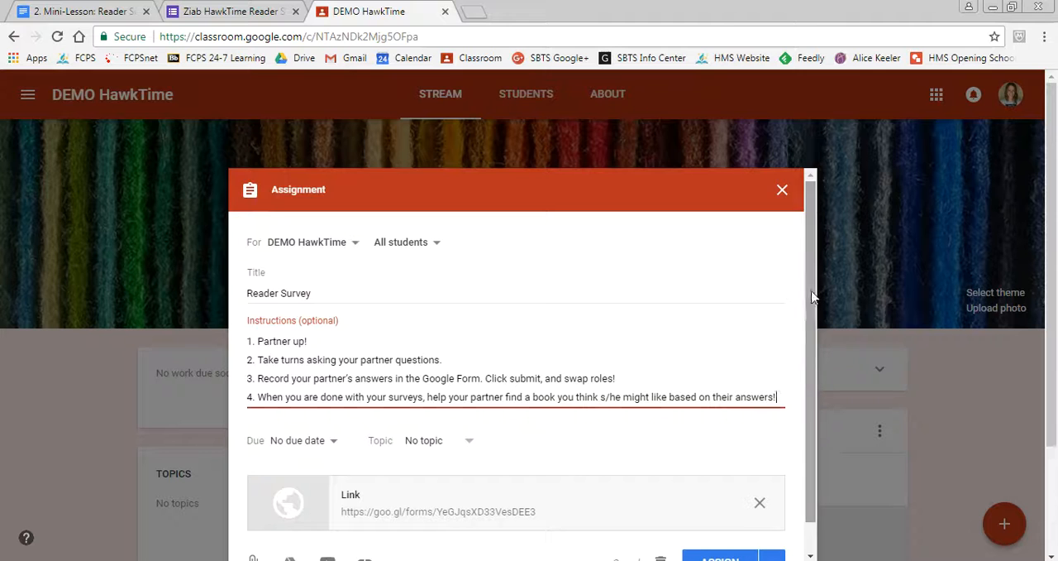
# Set the assignment's due date to Aug 18, 2017, without a due time
pyautogui.moveTo(812, 296); pyautogui.dragTo(809, 325)
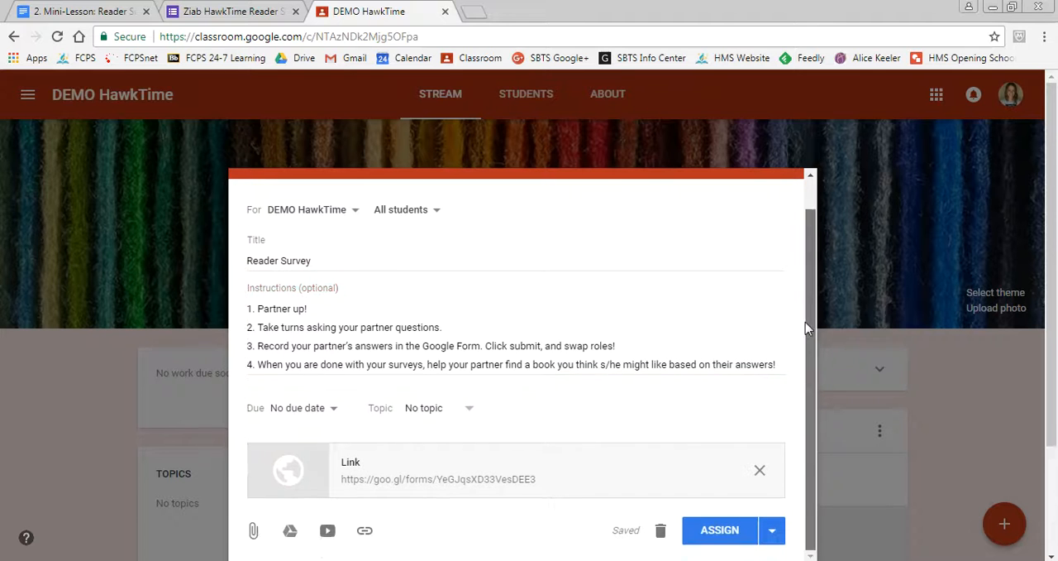
pyautogui.click(334, 408)
pyautogui.click(321, 461)
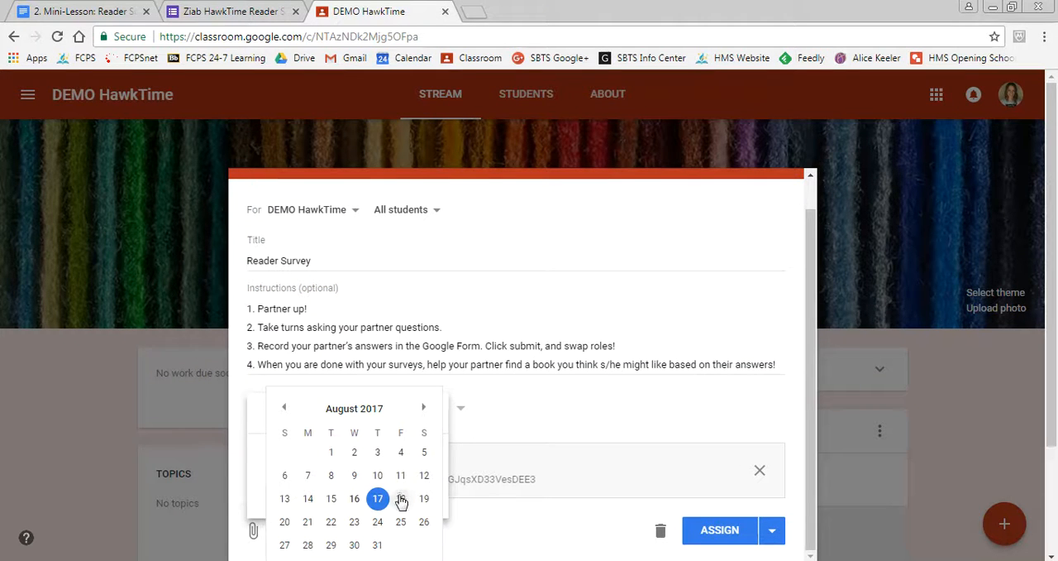
pyautogui.click(404, 435)
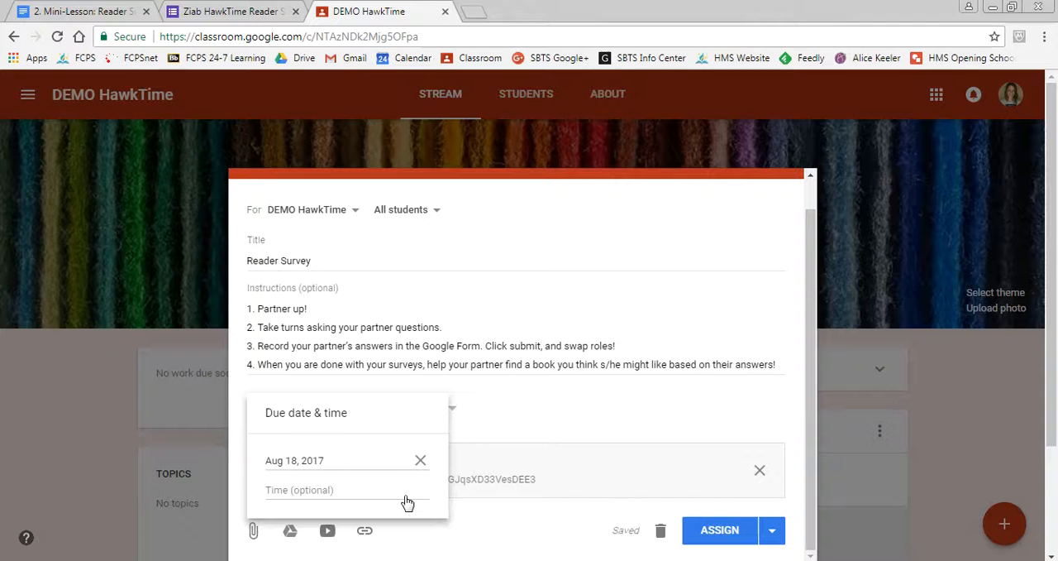
pyautogui.click(486, 453)
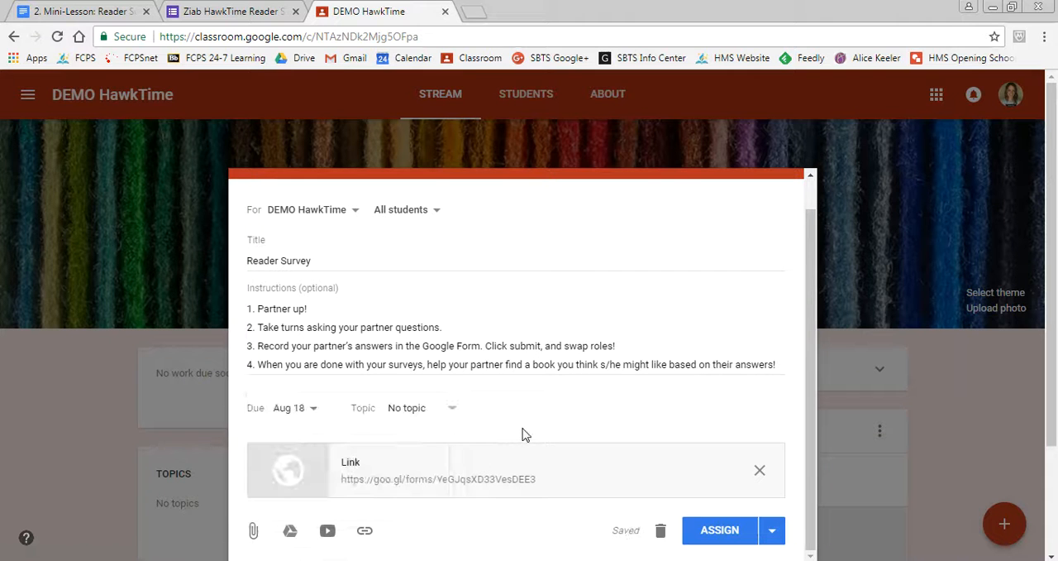
# Keep the assignment at No topic and assign it to the class right away, viewing the published post in the stream
pyautogui.click(454, 411)
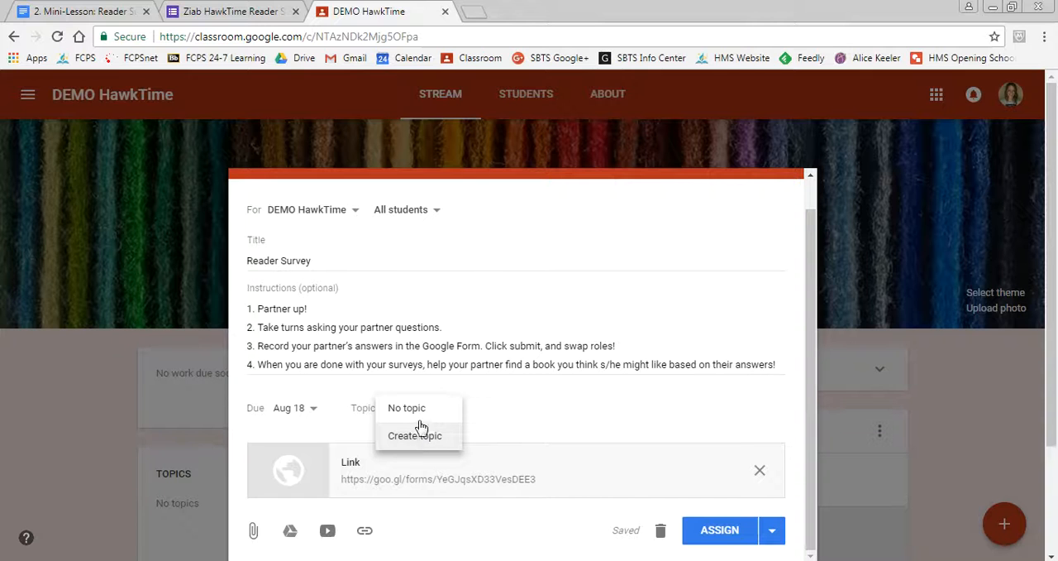
pyautogui.click(481, 410)
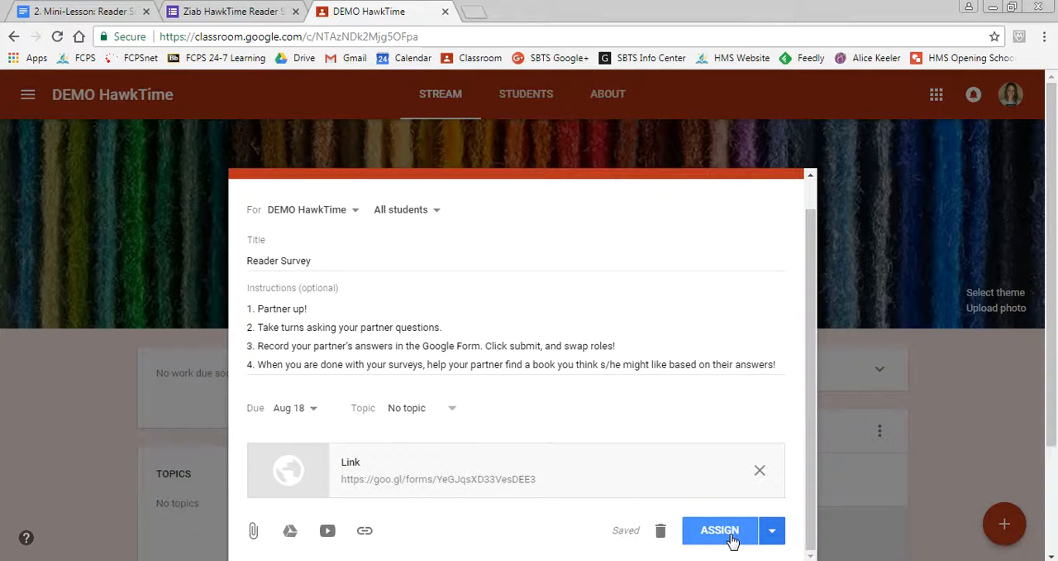
pyautogui.click(772, 532)
pyautogui.click(664, 518)
pyautogui.click(693, 535)
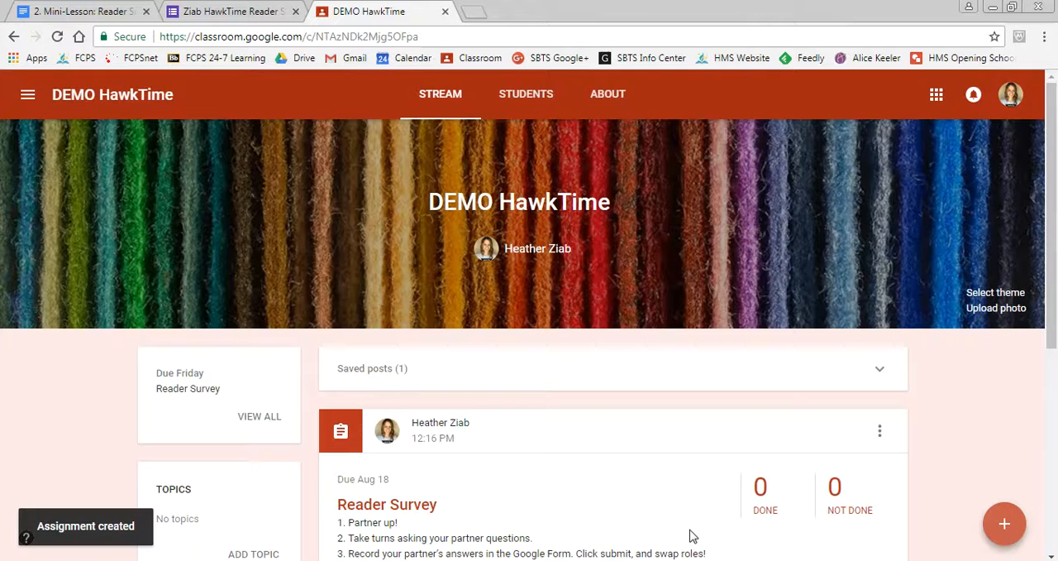
pyautogui.moveTo(1057, 211); pyautogui.dragTo(1051, 296)
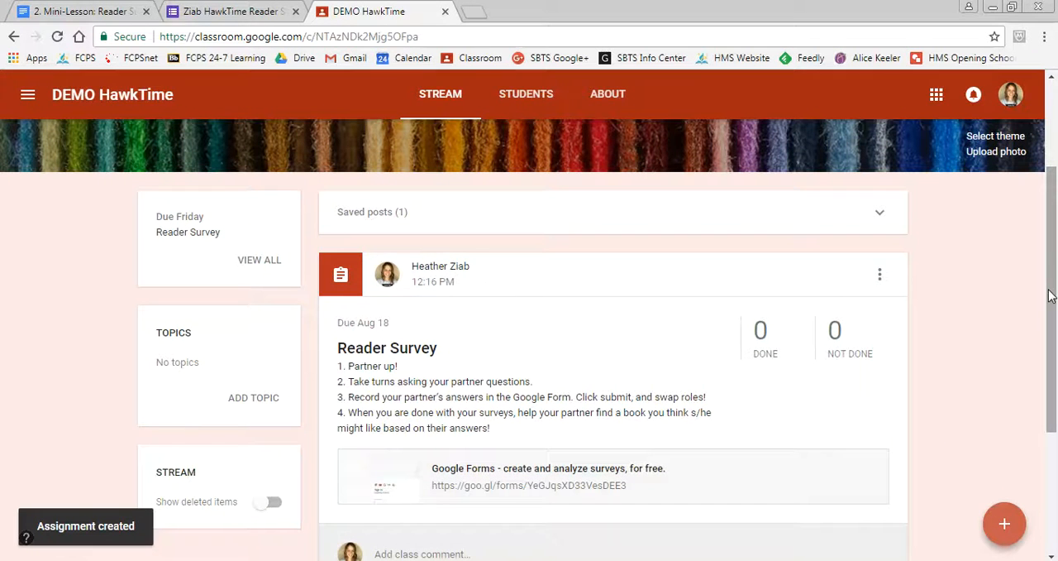